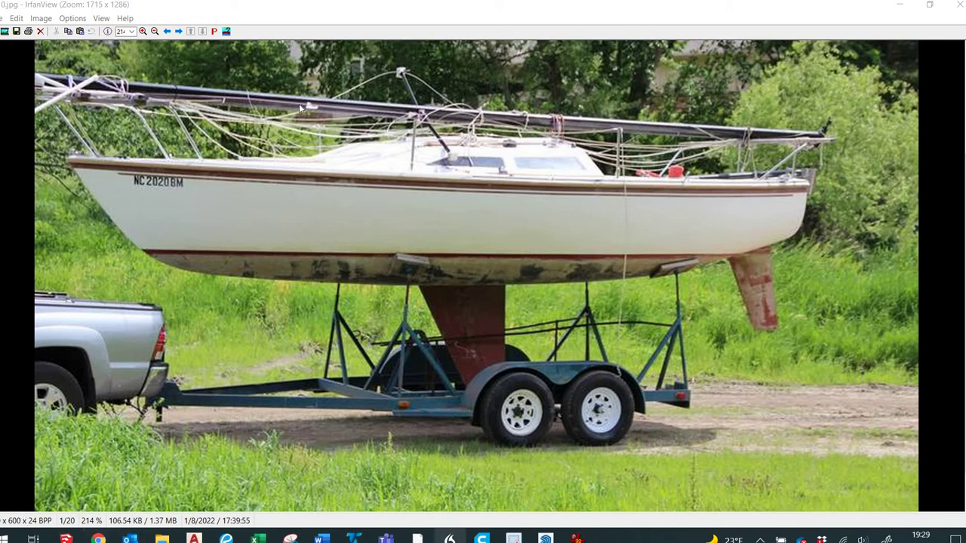
Advance to the rusted keel close-up photo, then bring keel profile.xlsx to the front.
click(179, 31)
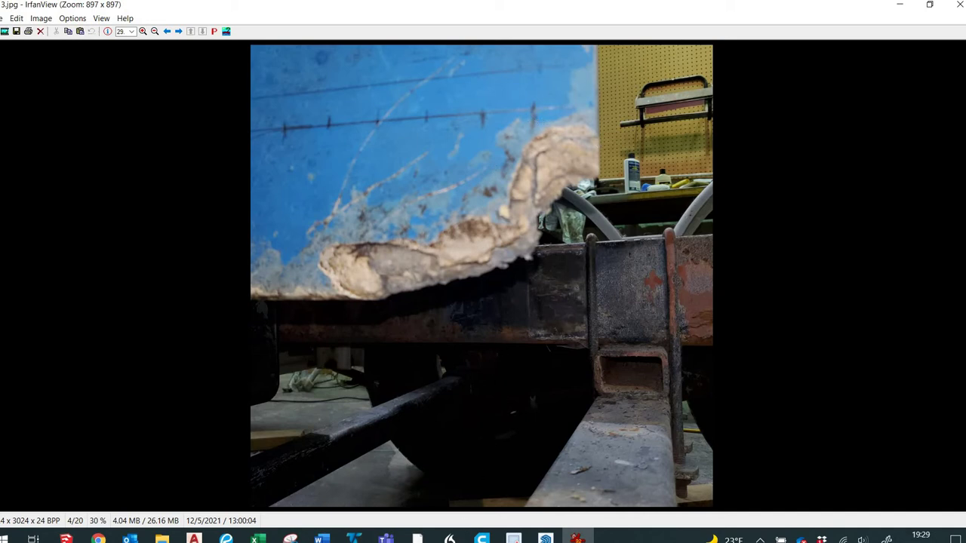
click(258, 538)
click(379, 461)
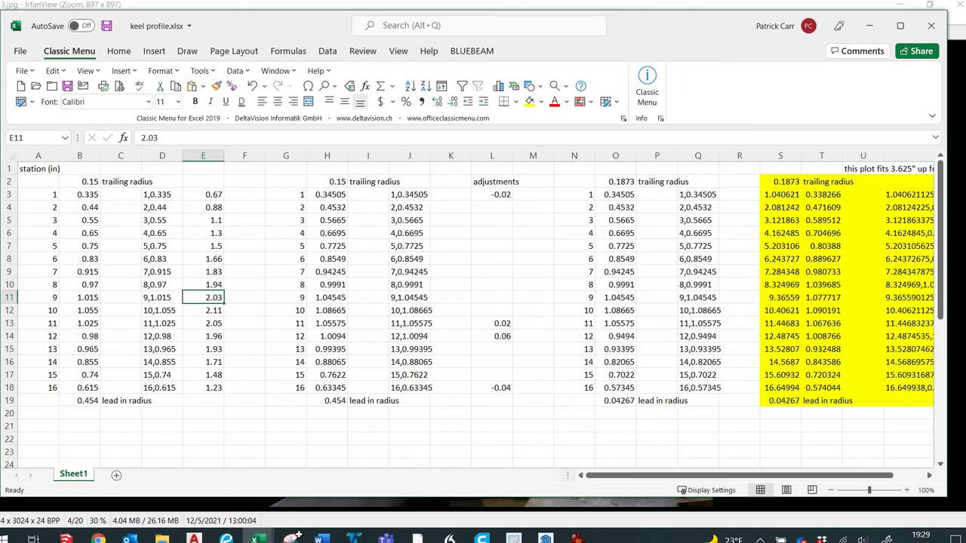
Switch from Excel to the keel template.dwg drawing in AutoCAD LT.
mouse_move(194, 537)
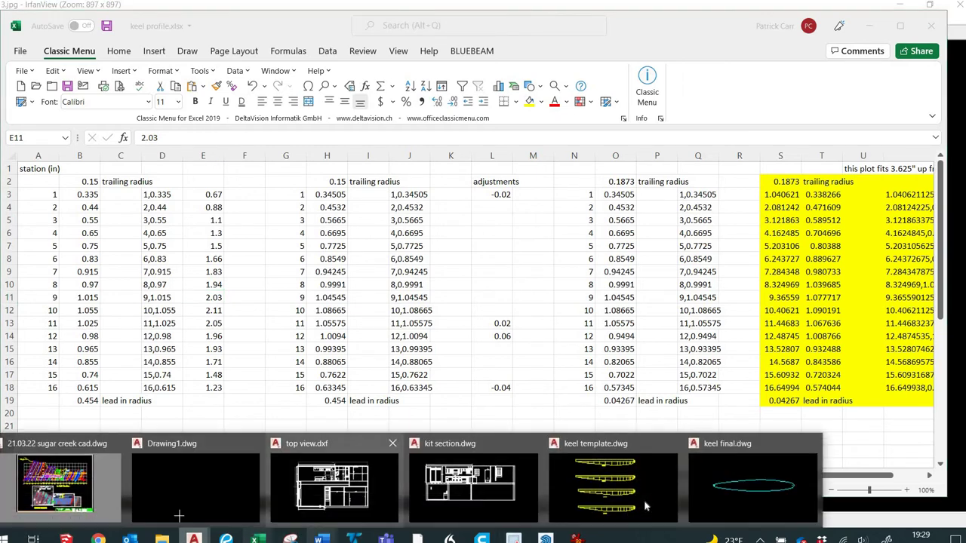
click(611, 483)
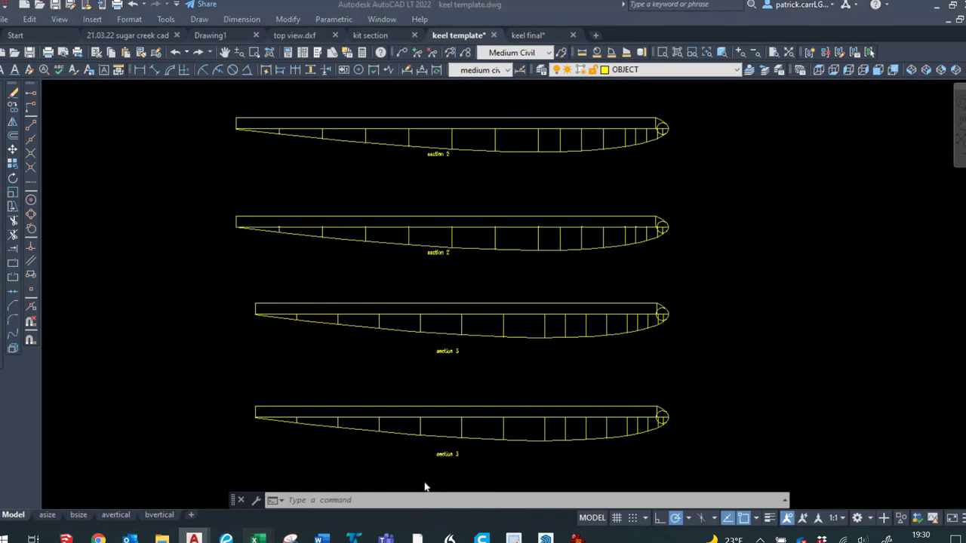
Return briefly to keel profile.xlsx, then switch to the keel final.dwg drawing.
mouse_move(258, 539)
click(398, 483)
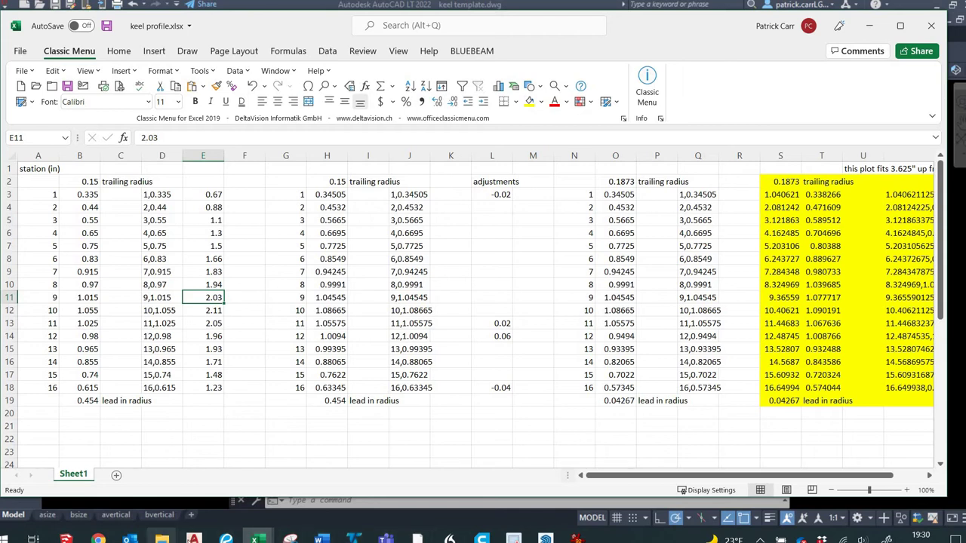
click(194, 539)
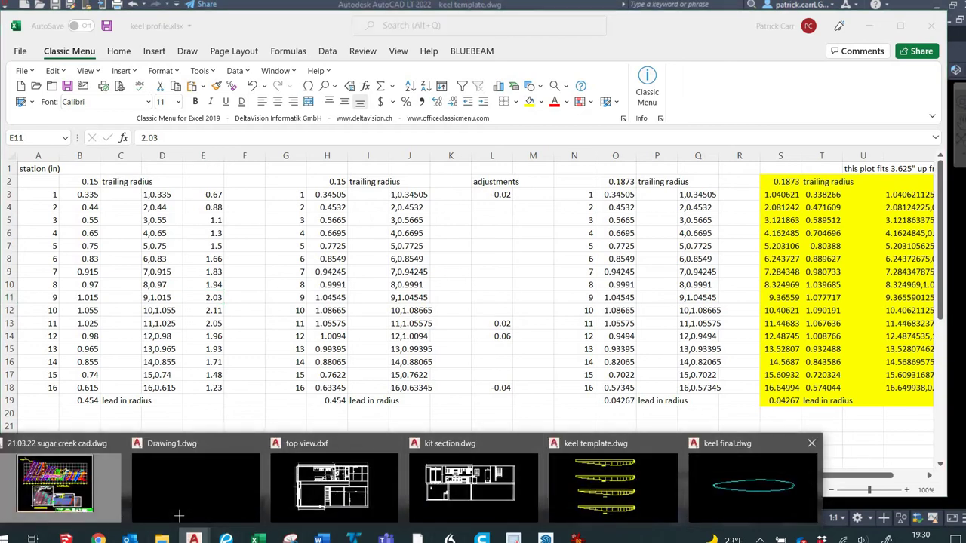
click(755, 487)
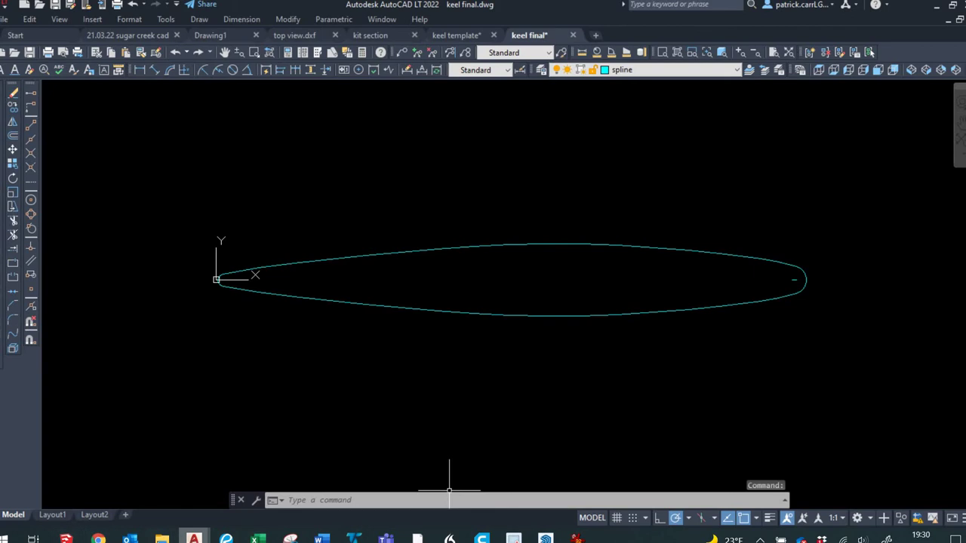
Switch to keel mold8.skp and inspect the keel model against the damaged-keel photo.
mouse_move(67, 537)
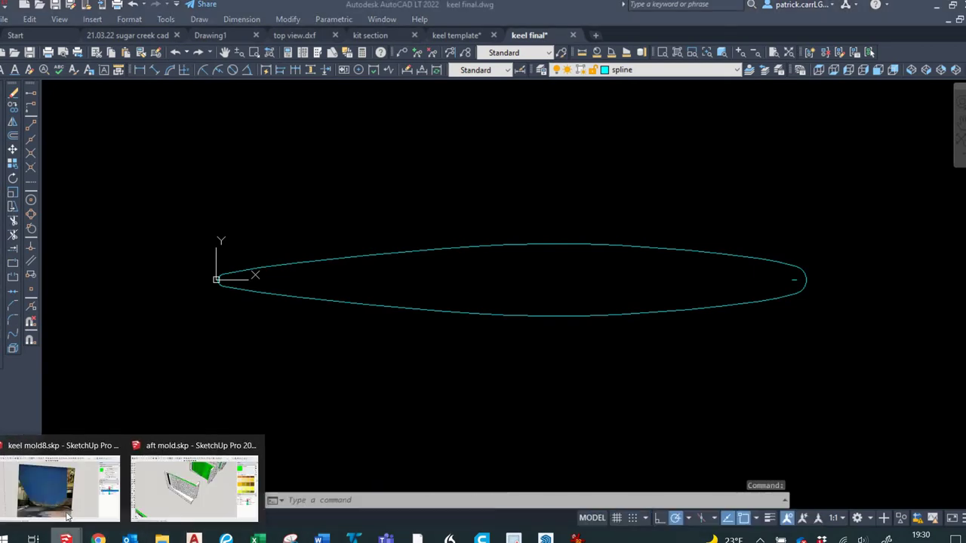
click(67, 517)
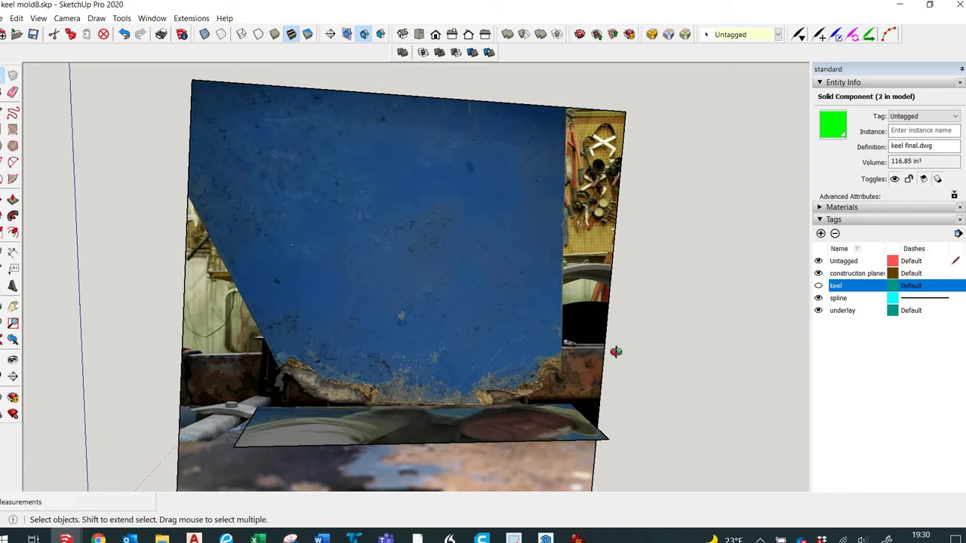
middle_drag(615, 349, 936, 337)
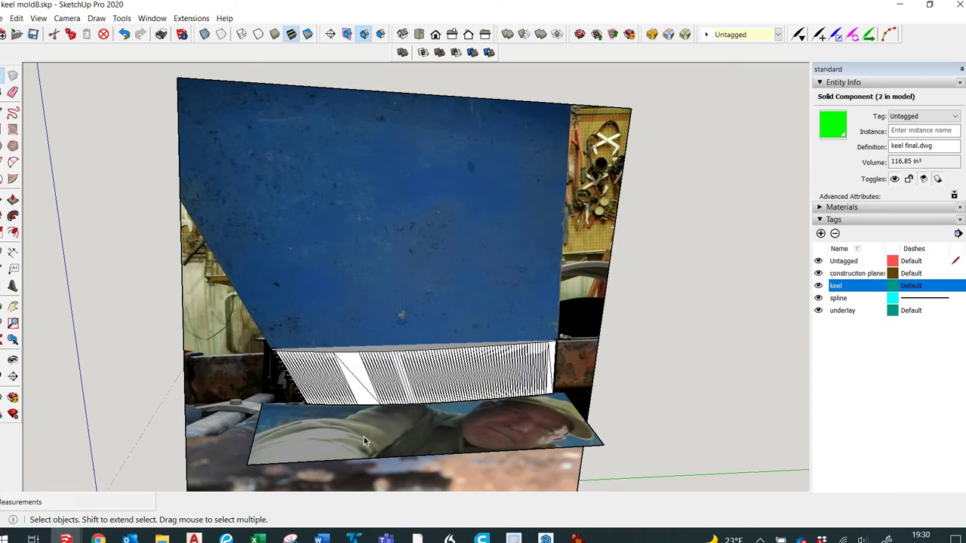
scroll(372, 426, up, 4)
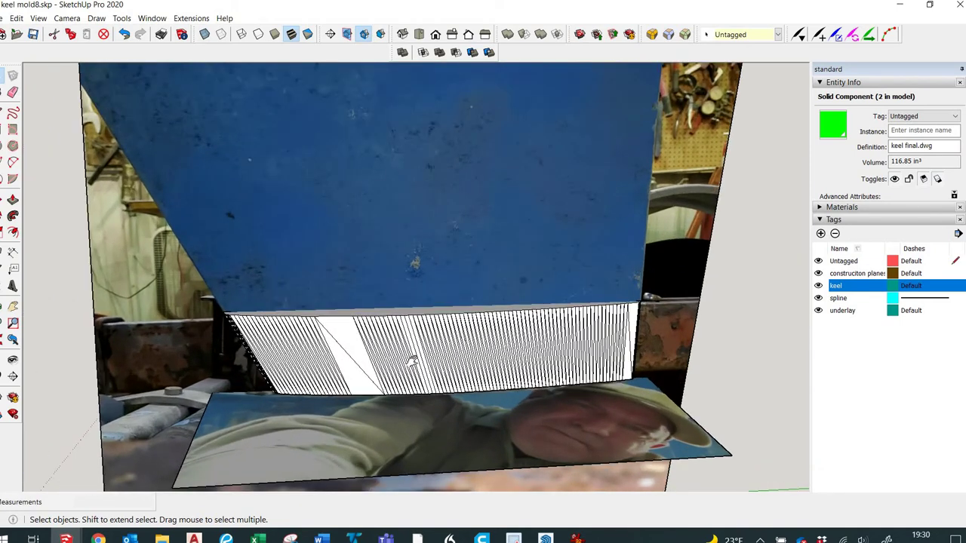
middle_drag(400, 354, 475, 386)
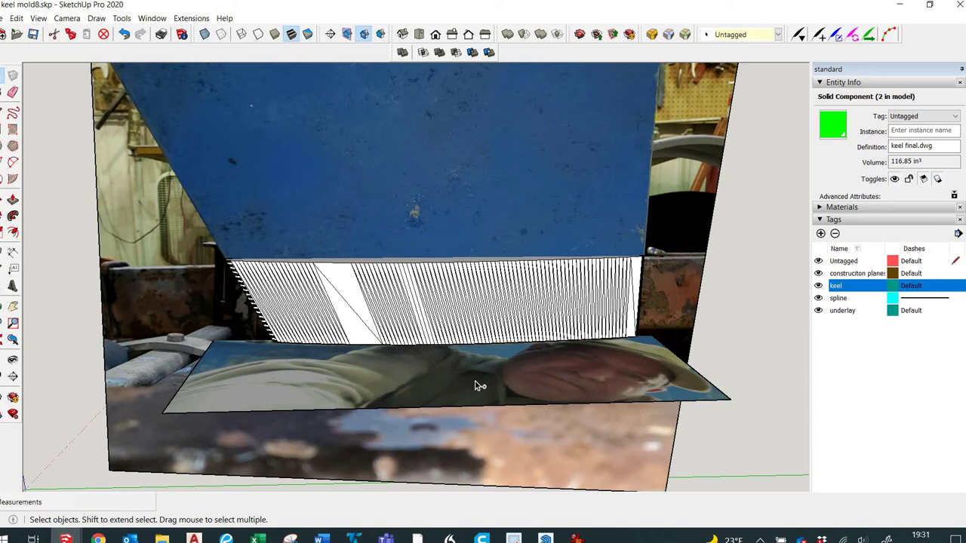
scroll(480, 386, down, 3)
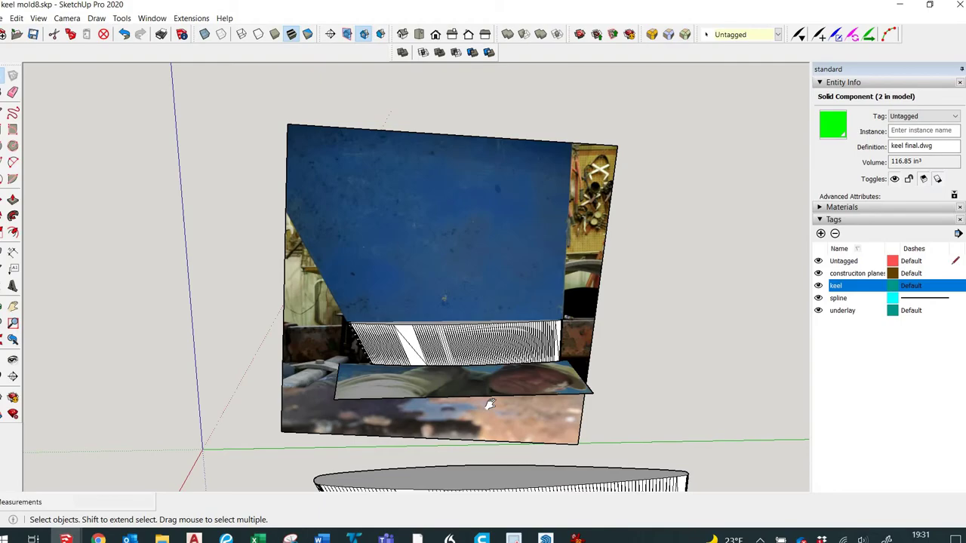
Orbit and zoom around the green keel components in the keel mold8 model.
mouse_move(483, 276)
middle_down()
mouse_move(478, 354)
mouse_move(548, 407)
mouse_move(445, 268)
mouse_move(546, 206)
mouse_move(461, 237)
mouse_move(475, 274)
mouse_move(543, 215)
mouse_move(627, 176)
middle_up()
scroll(549, 407, down, 3)
scroll(426, 258, up, 2)
scroll(475, 274, up, 2)
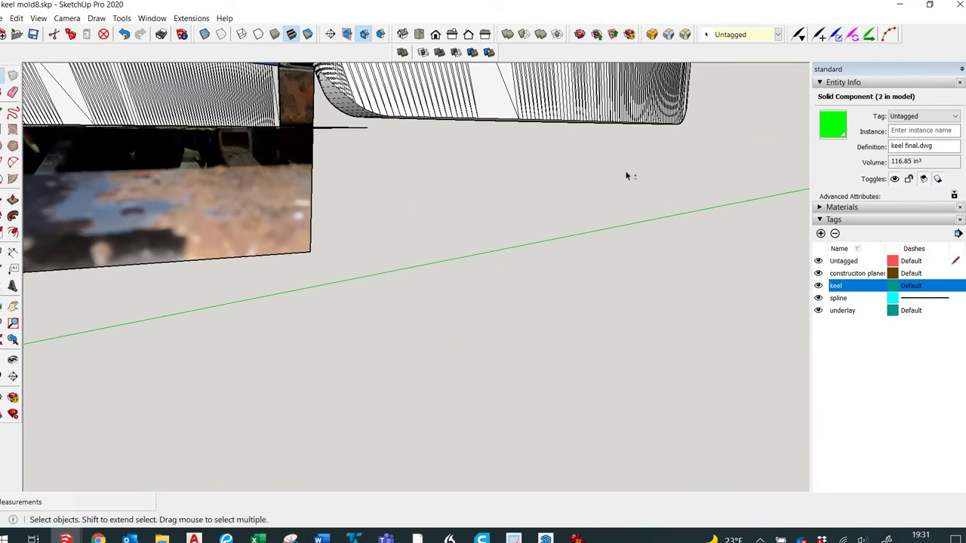
mouse_move(440, 267)
middle_down()
mouse_move(448, 231)
mouse_move(531, 239)
mouse_move(518, 302)
mouse_move(524, 239)
mouse_move(438, 282)
mouse_move(487, 213)
middle_up()
scroll(533, 242, down, 3)
scroll(528, 227, up, 4)
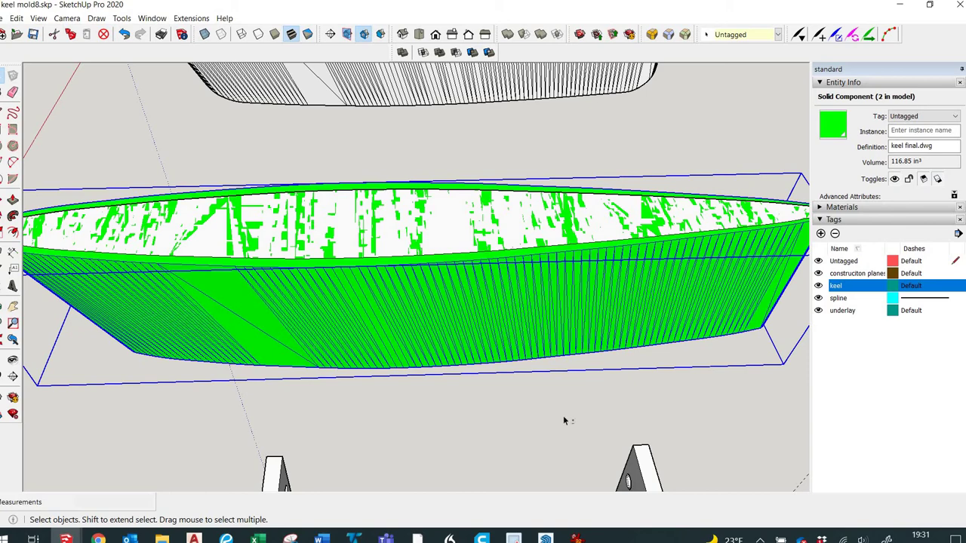
middle_drag(561, 377, 560, 369)
scroll(558, 367, down, 4)
scroll(562, 370, up, 4)
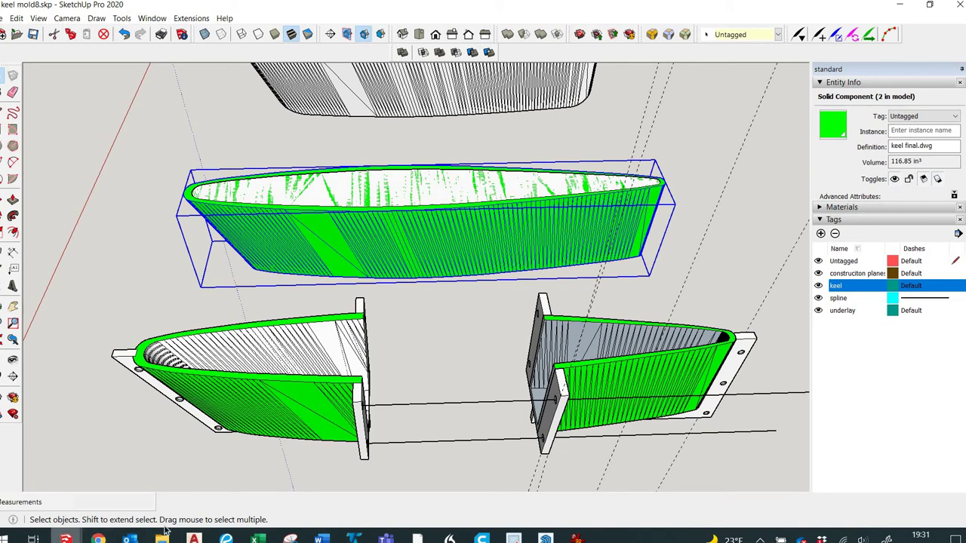
mouse_move(65, 537)
click(192, 489)
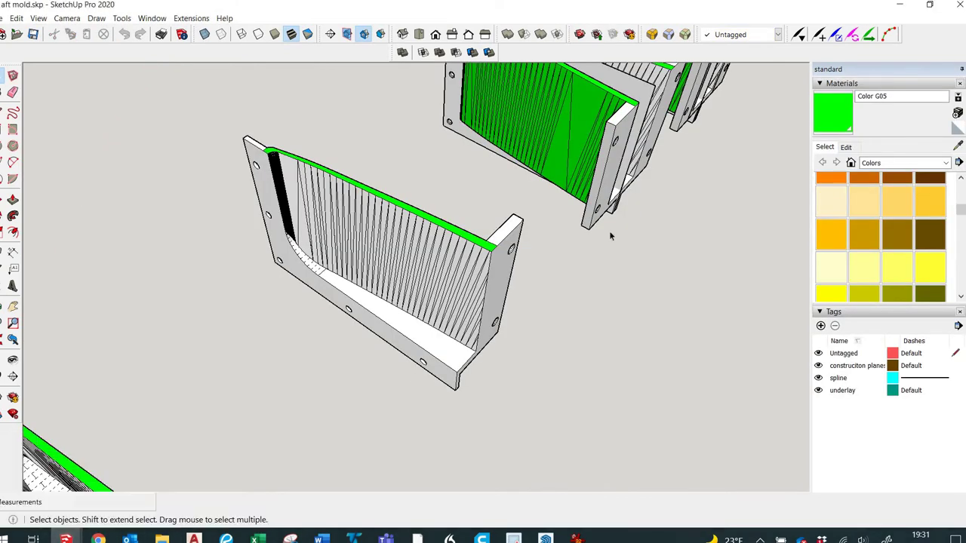
scroll(612, 236, down, 3)
middle_drag(608, 329, 390, 399)
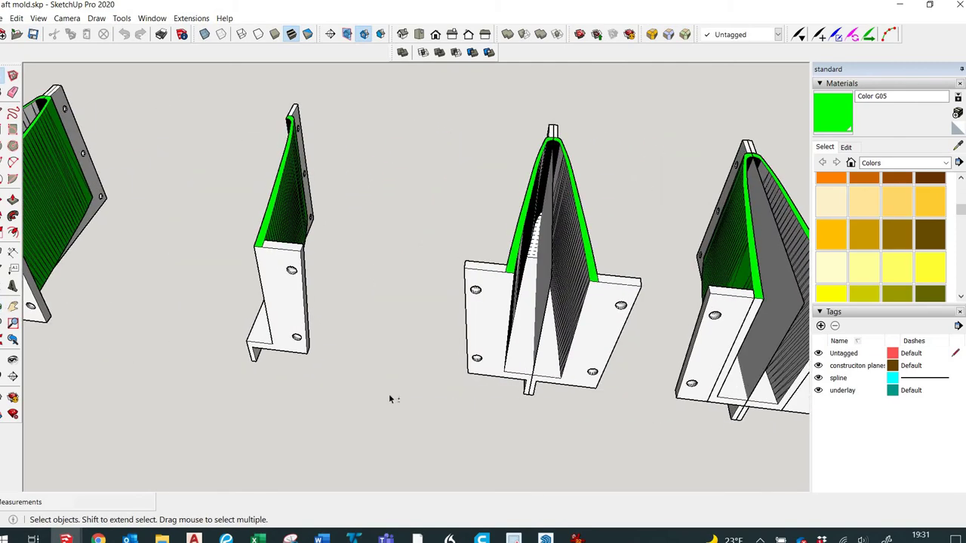
middle_drag(640, 403, 409, 328)
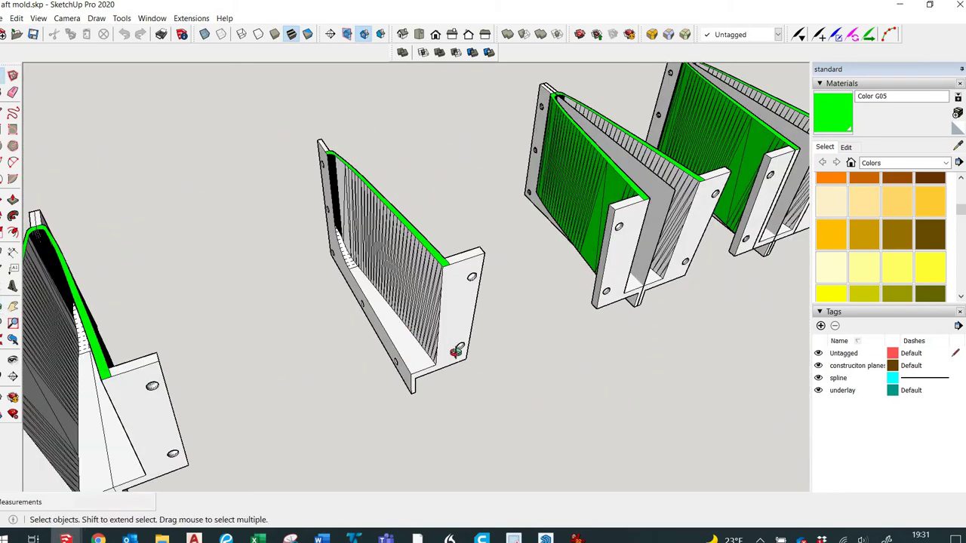
middle_drag(456, 352, 458, 378)
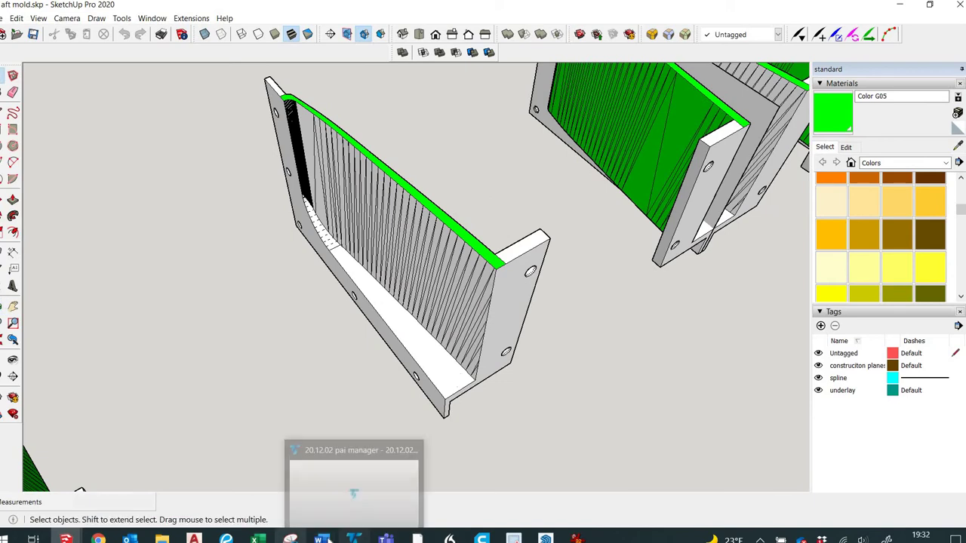
mouse_move(322, 537)
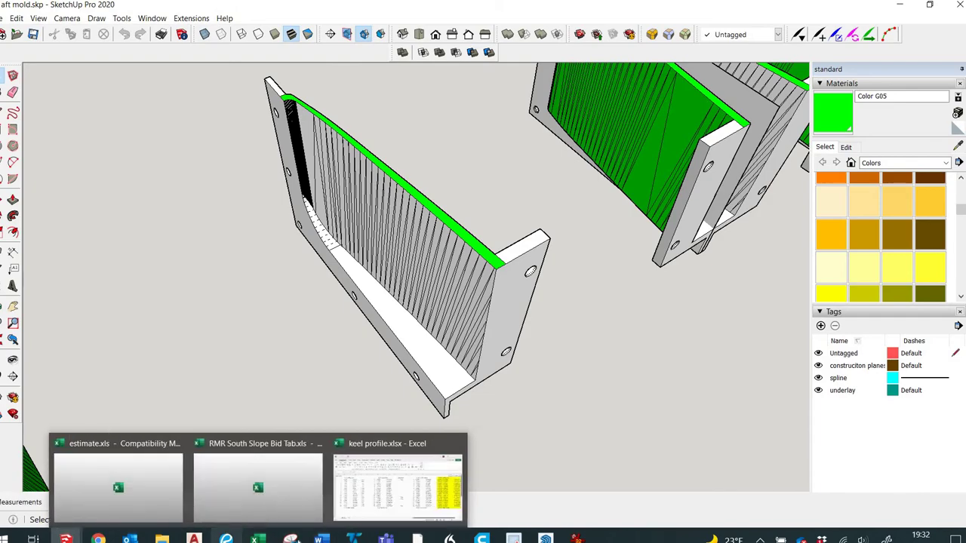
Bring up Fiberglass-Manual-2015 and jump to page 53, Repairing Keels and Rudders.
click(226, 538)
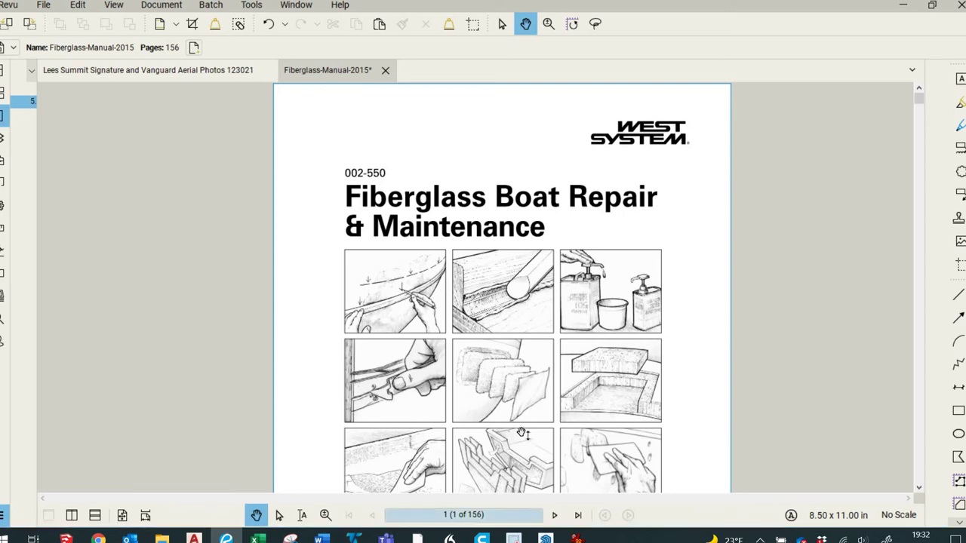
click(465, 514)
text(53)
key(Return)
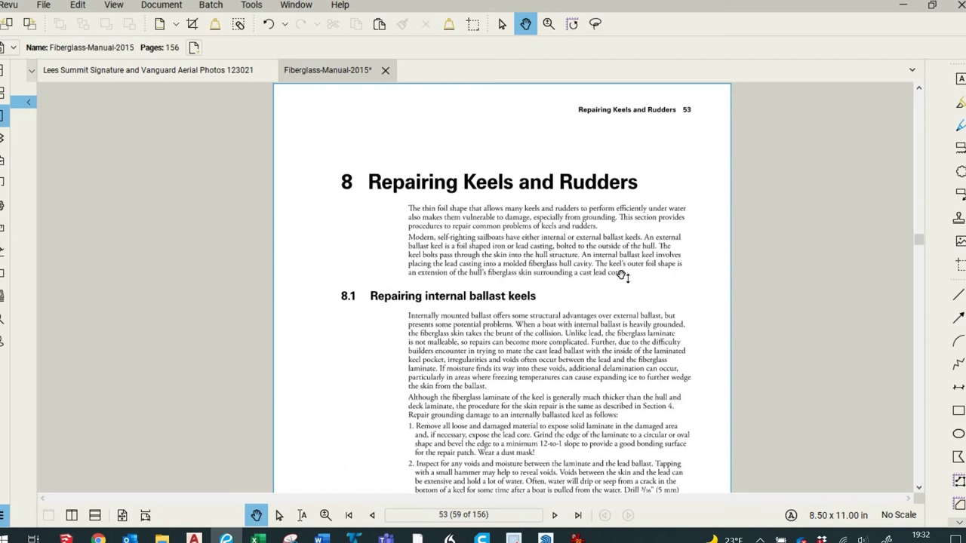
Scroll through the keel repair pages to page 55's epoxy void-filling steps 5–7.
scroll(622, 276, down, 6)
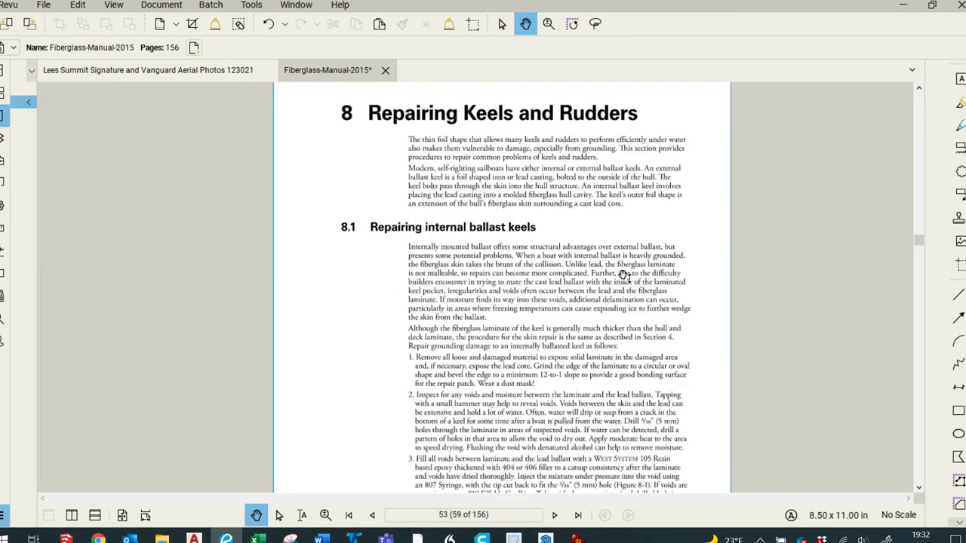
scroll(496, 325, down, 2)
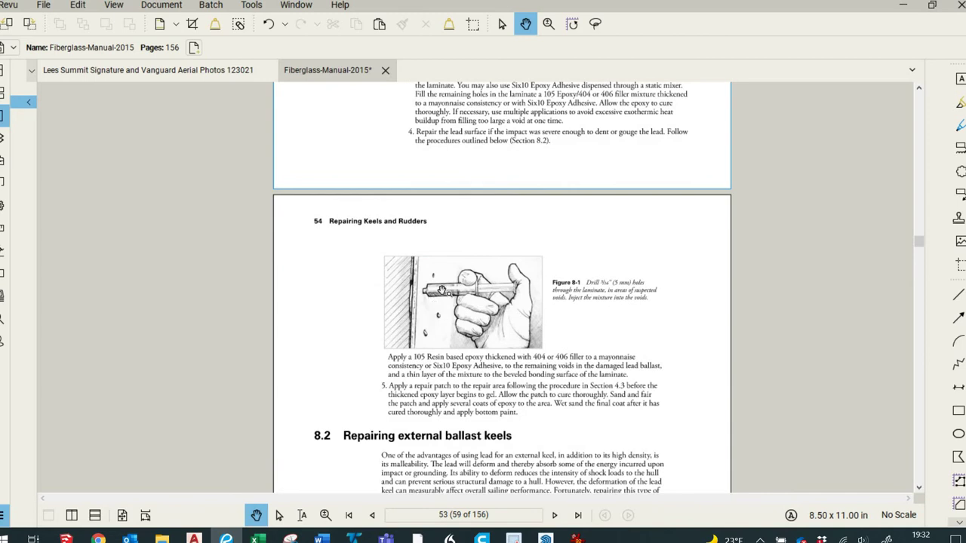
ctrl+scroll(436, 311, up, 2)
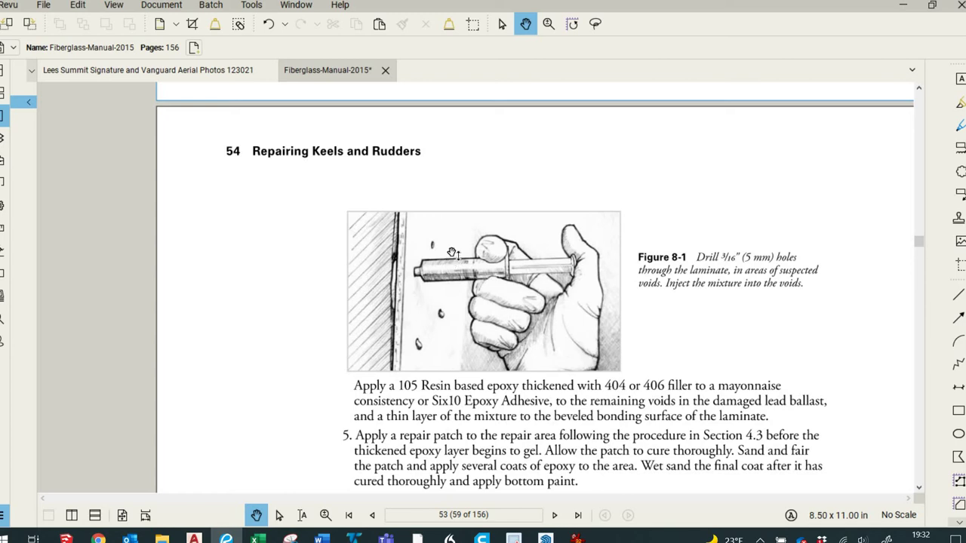
scroll(450, 260, down, 3)
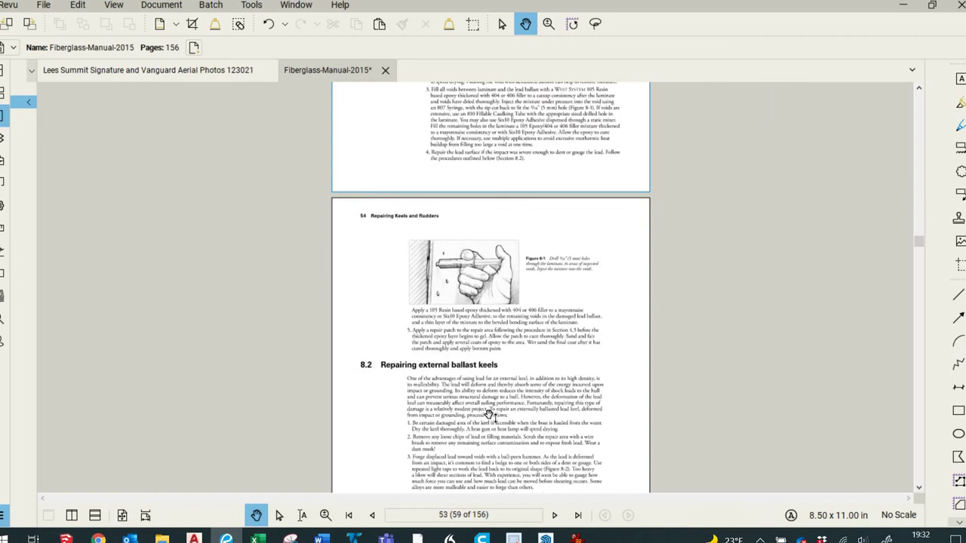
scroll(490, 339, down, 5)
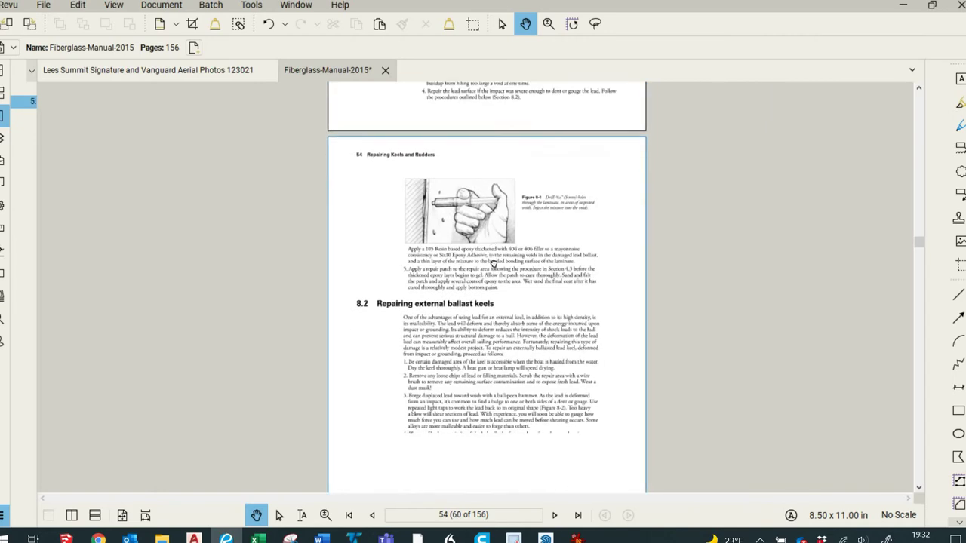
scroll(523, 388, down, 2)
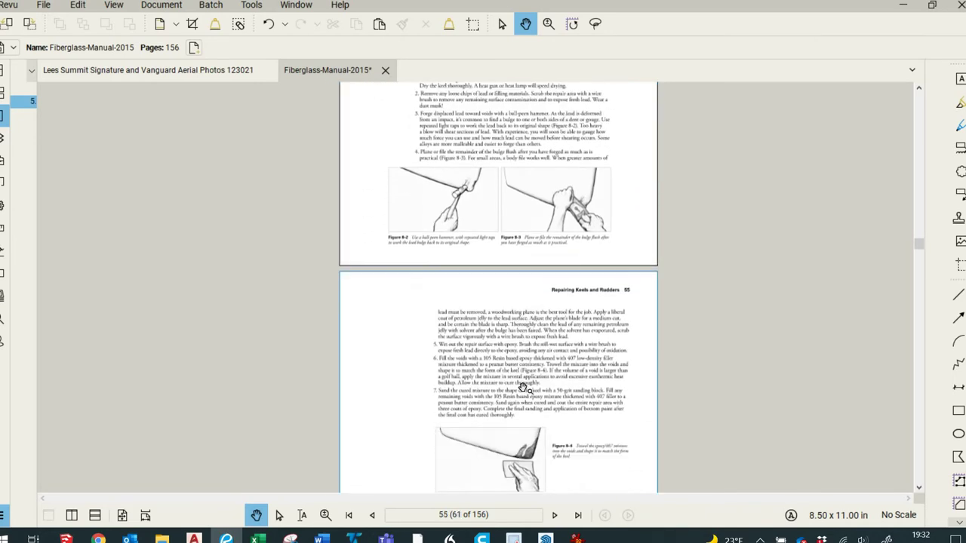
scroll(604, 374, up, 5)
scroll(606, 372, up, 1)
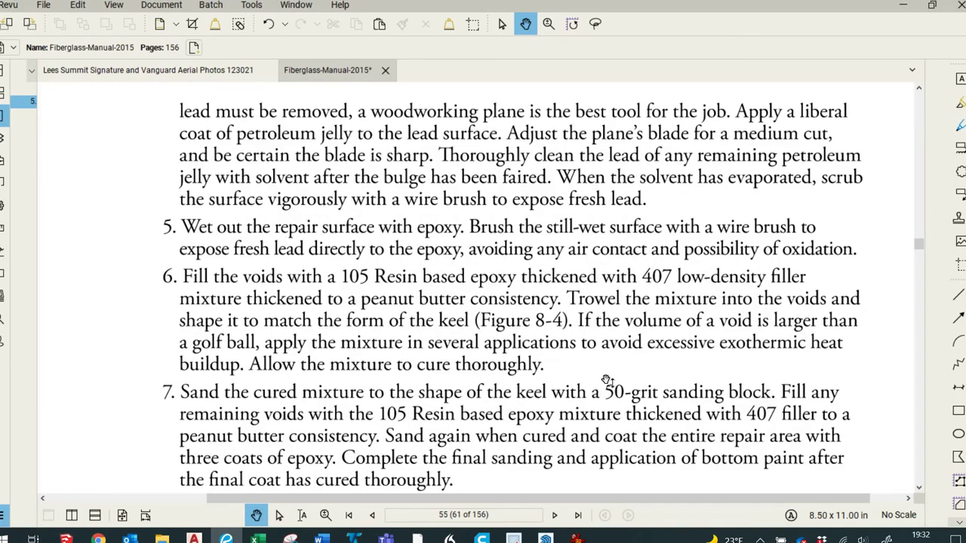
scroll(607, 381, down, 2)
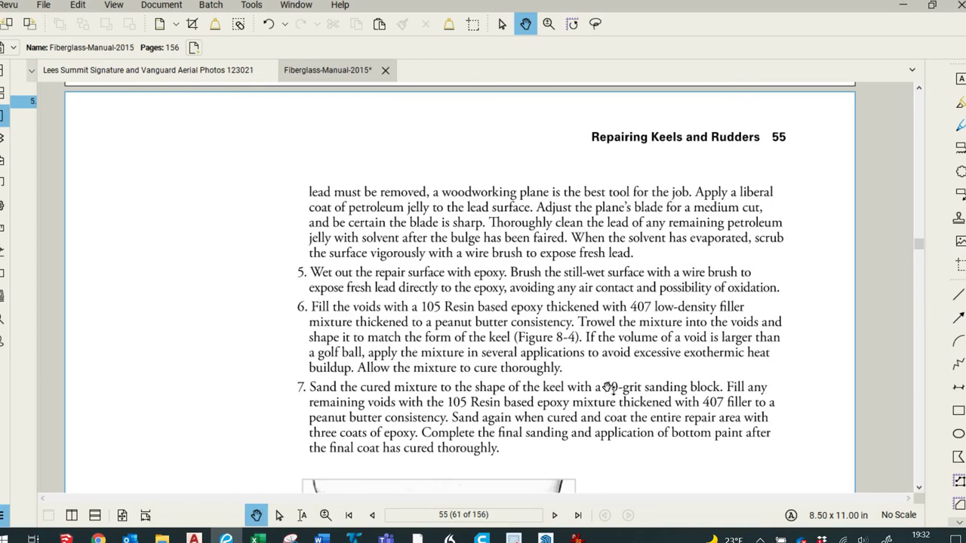
scroll(610, 387, down, 5)
scroll(641, 379, up, 4)
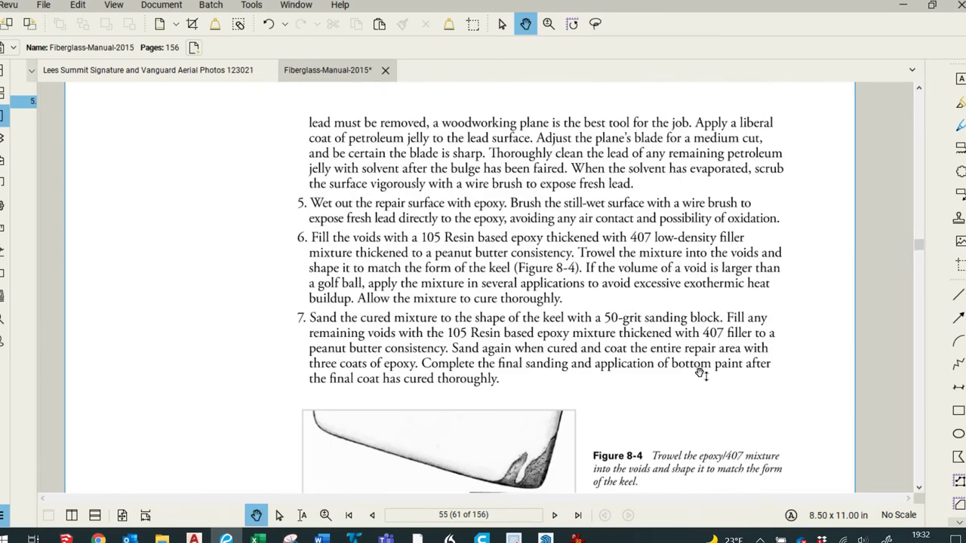
scroll(739, 210, up, 2)
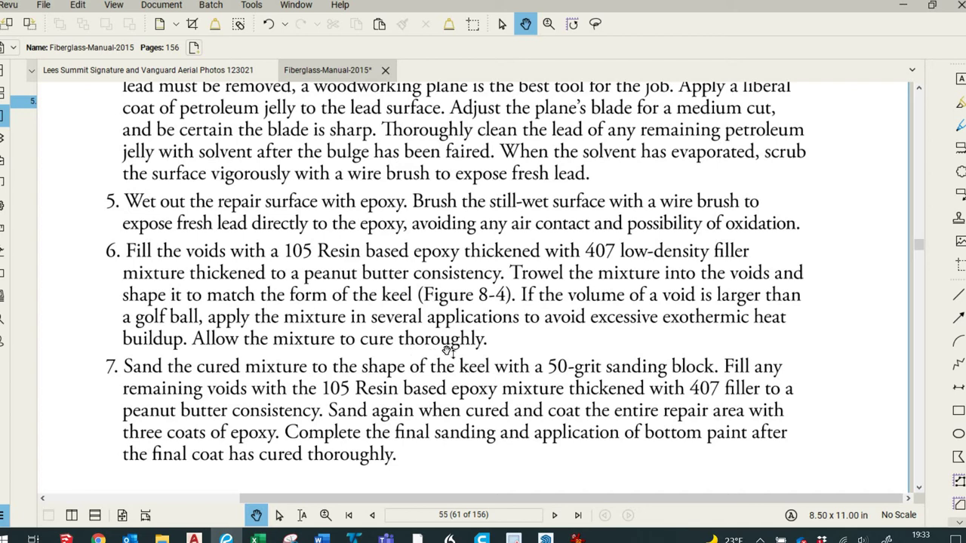
scroll(449, 349, down, 3)
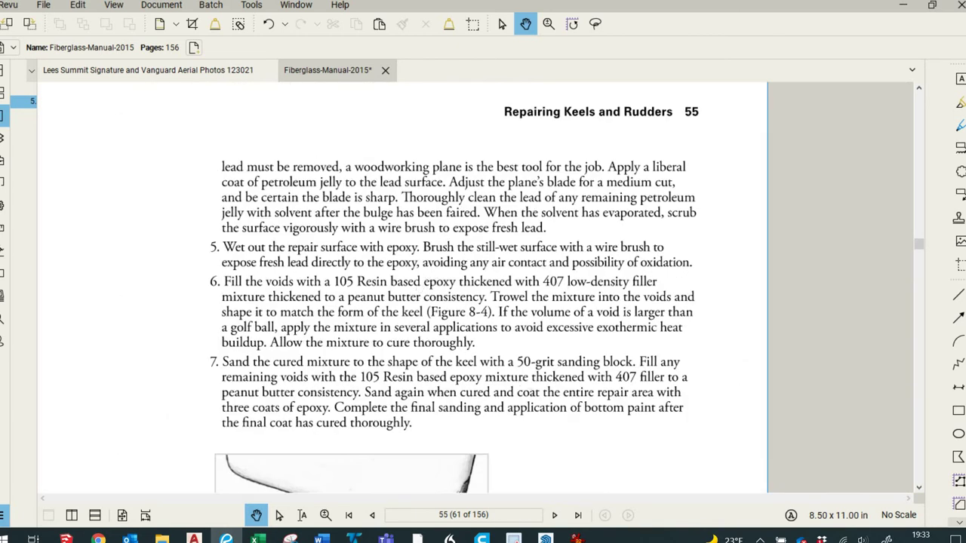
In the keel repair photos, step forward to 6.jpg, the two white mold halves.
mouse_move(321, 537)
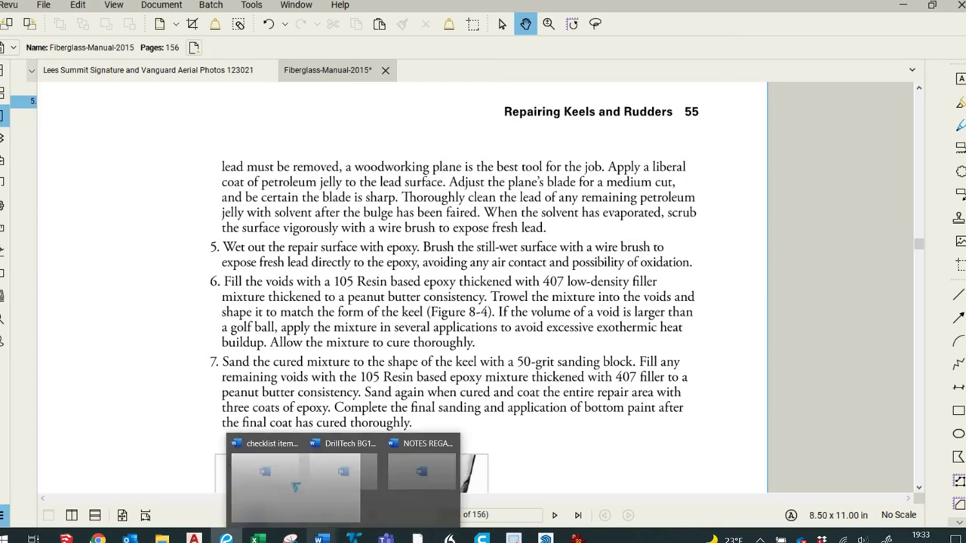
mouse_move(481, 538)
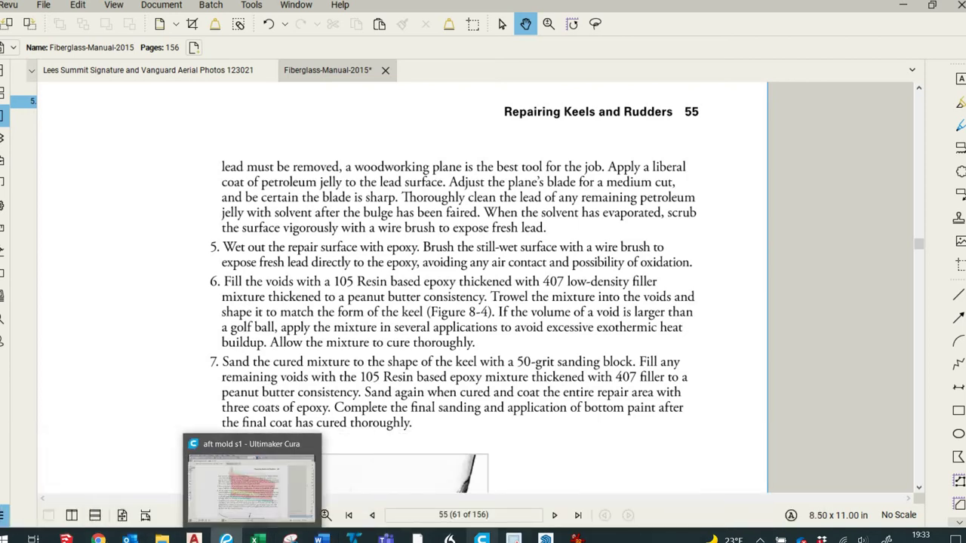
click(578, 538)
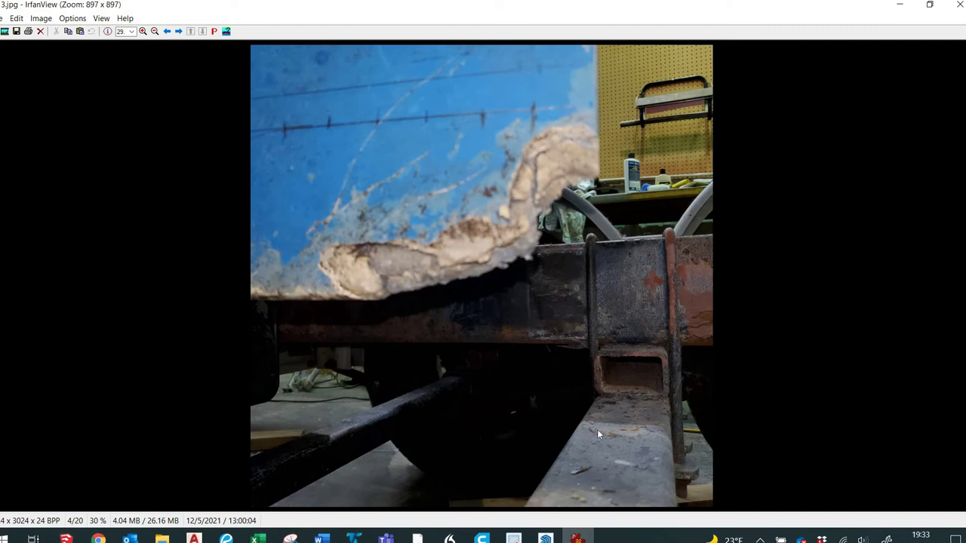
scroll(598, 434, down, 1)
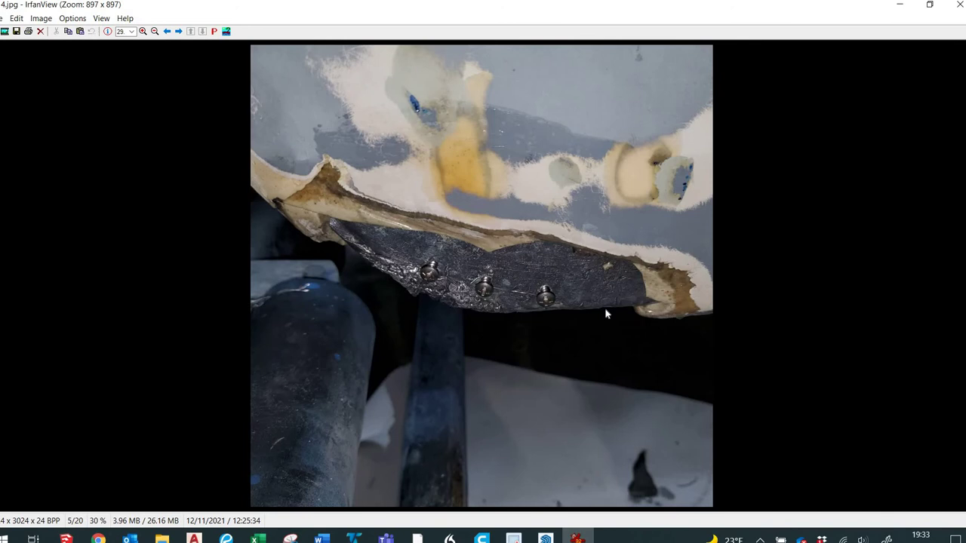
key(Right)
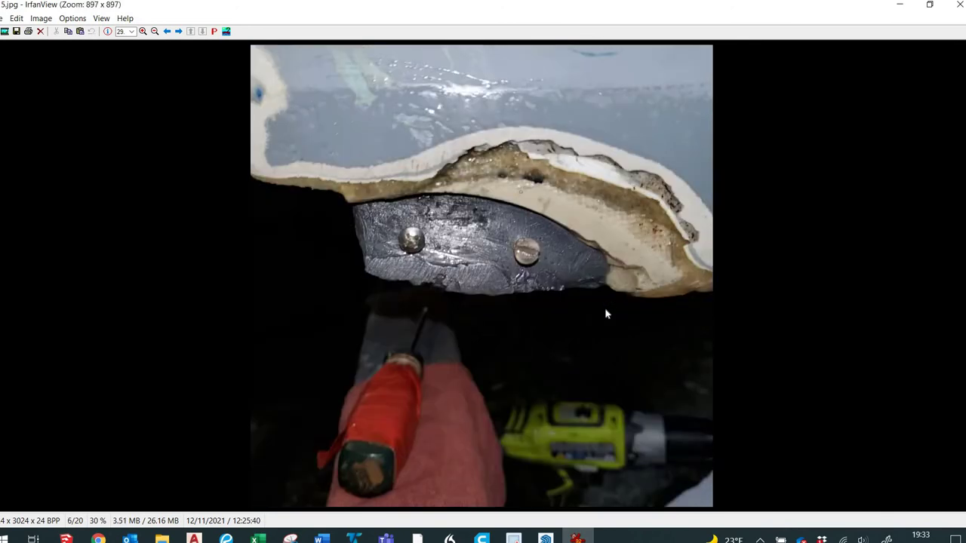
key(Right)
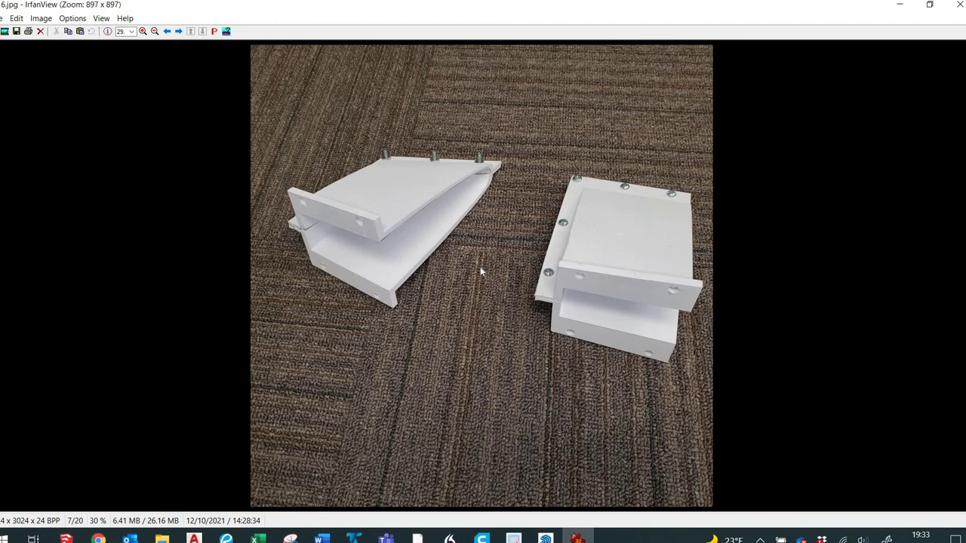
Advance past the mold release products photo to 8.jpg, molds bolted under the keel.
key(Right)
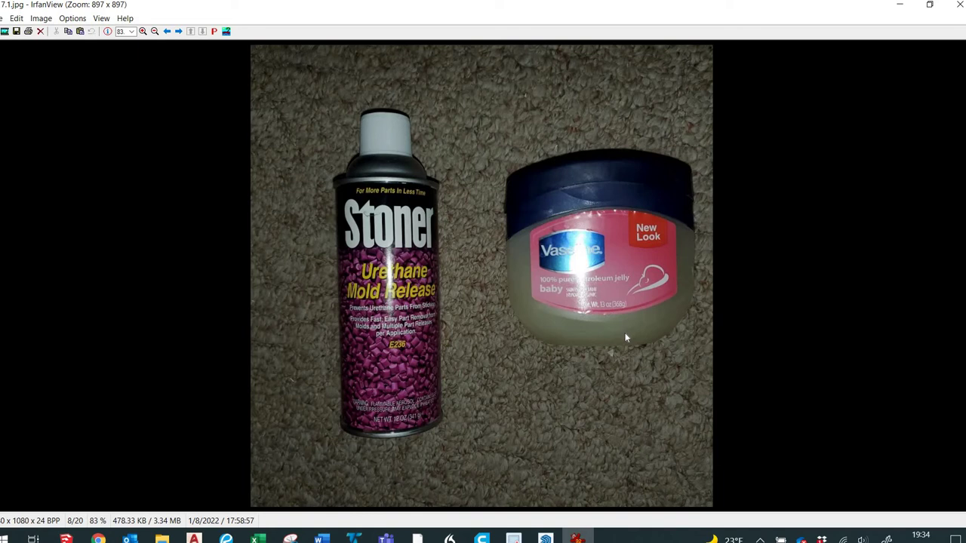
scroll(626, 338, down, 1)
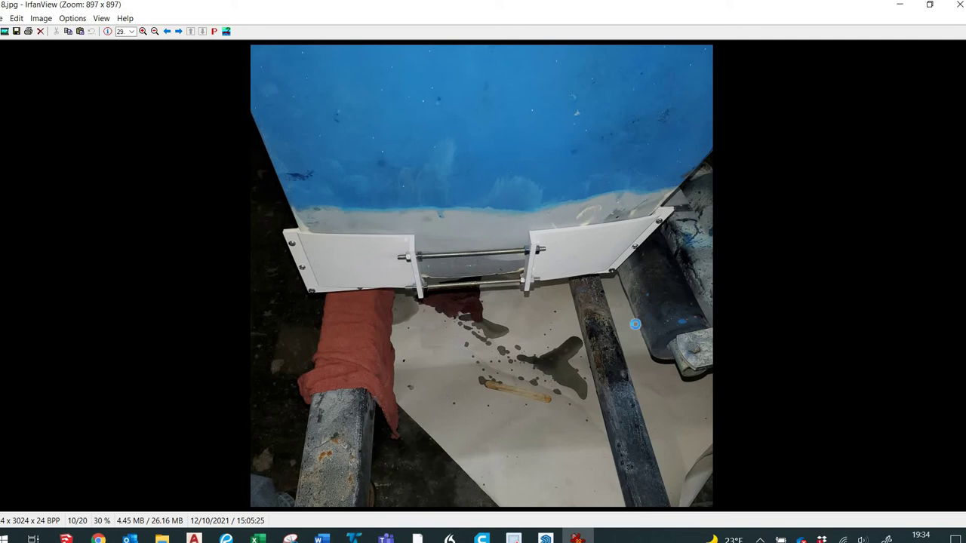
Move to the next photo, 10.jpg, showing the mold C-clamped to the blue hull.
scroll(627, 338, down, 1)
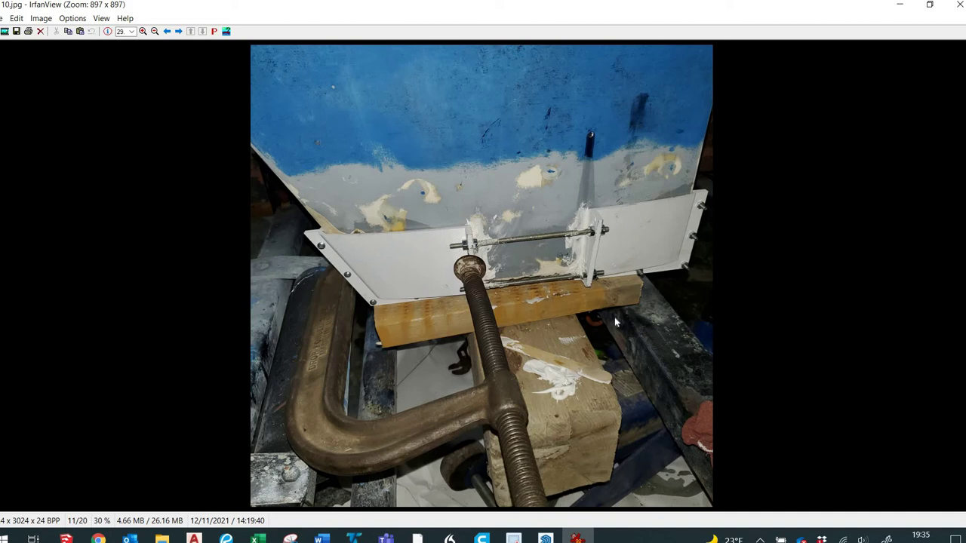
Advance past the unmolded keel photo to 14.jpg, the faired, filled bottom corner.
key(Right)
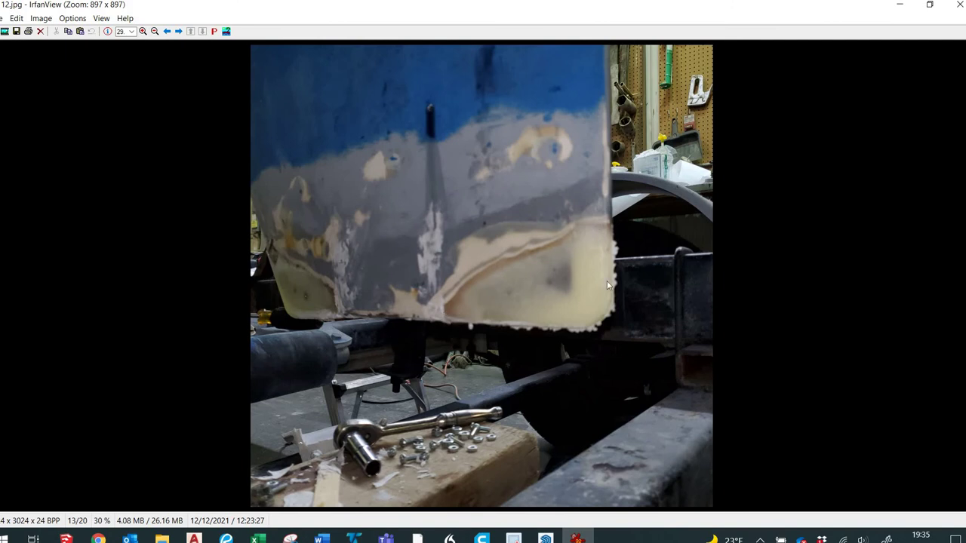
scroll(607, 284, down, 1)
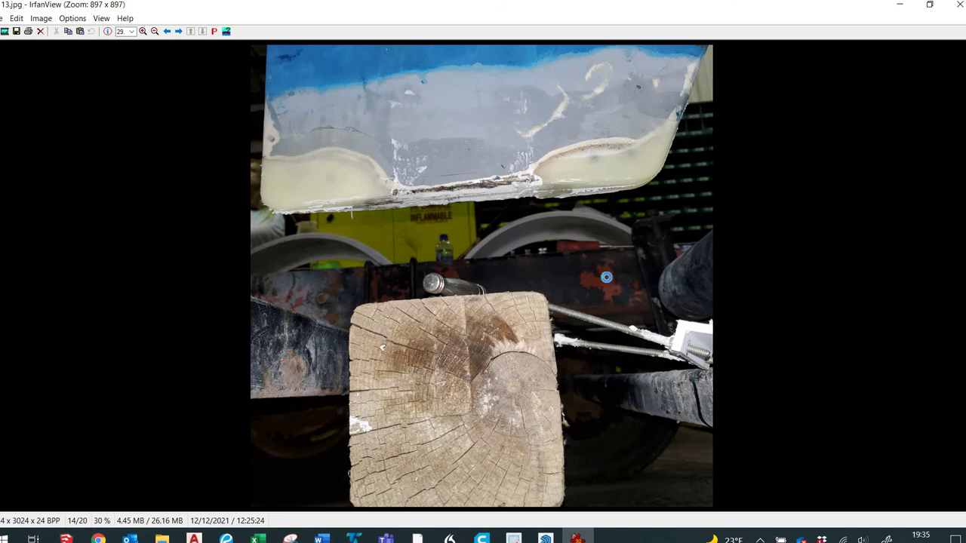
scroll(607, 277, down, 1)
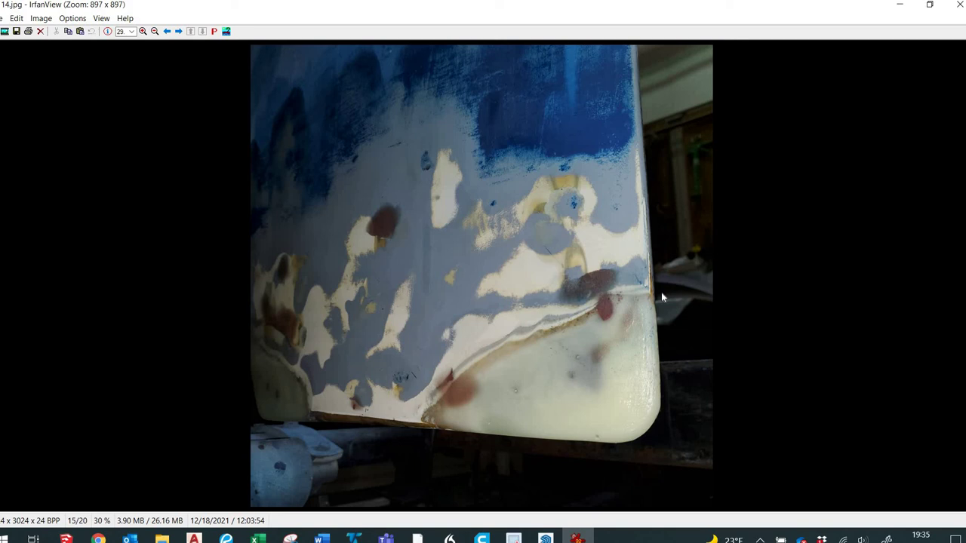
Advance through the keel repair photos to the blue-painted keel in 19.jpg, cancelling the Browse Subfolders prompt.
key(Right)
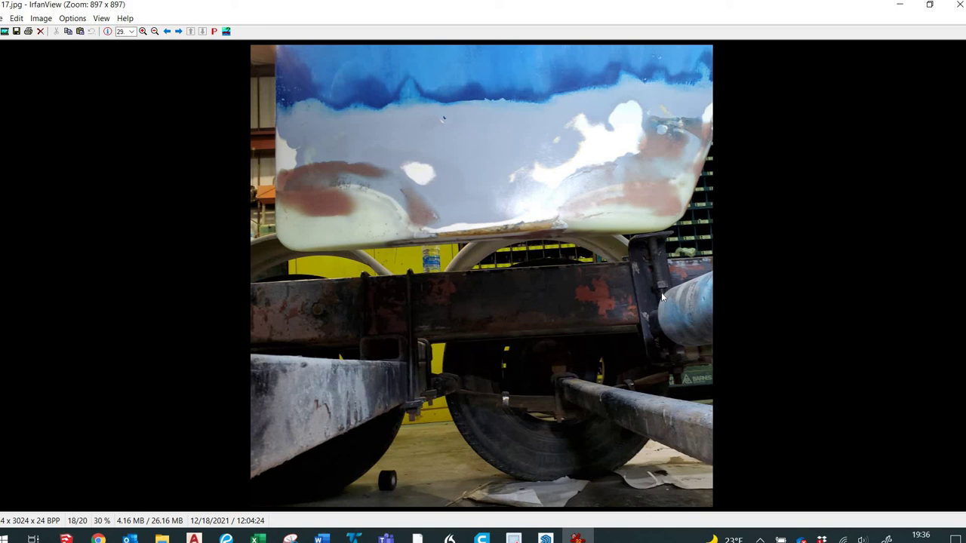
key(Right)
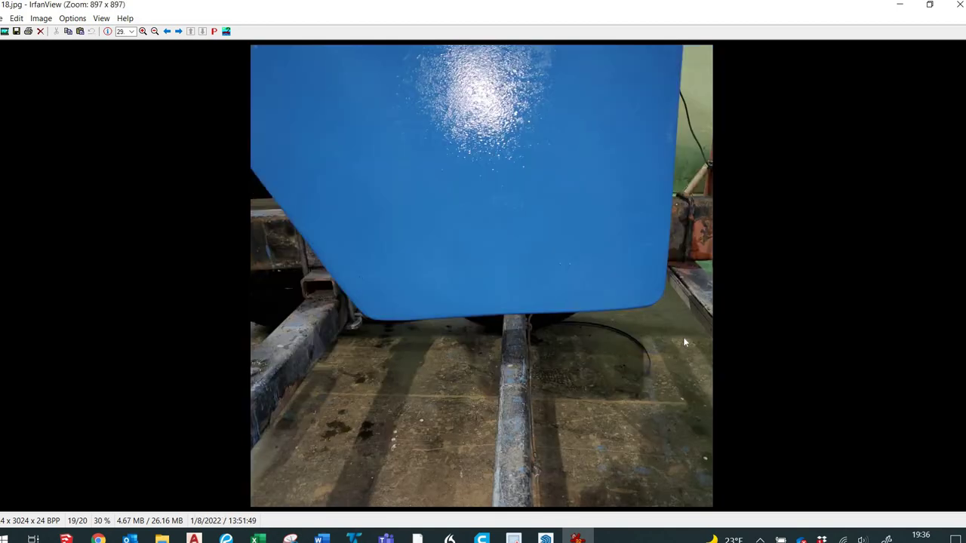
key(Right)
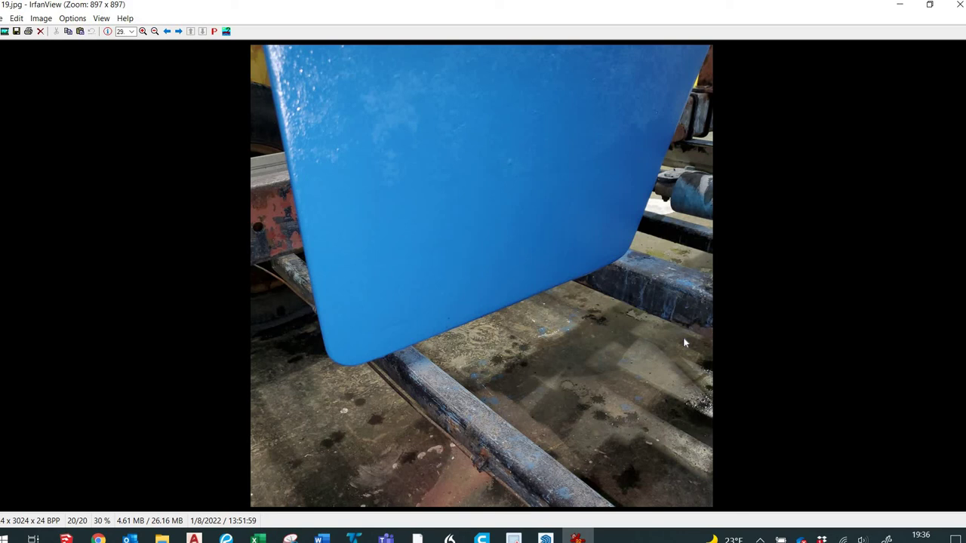
key(Right)
click(615, 222)
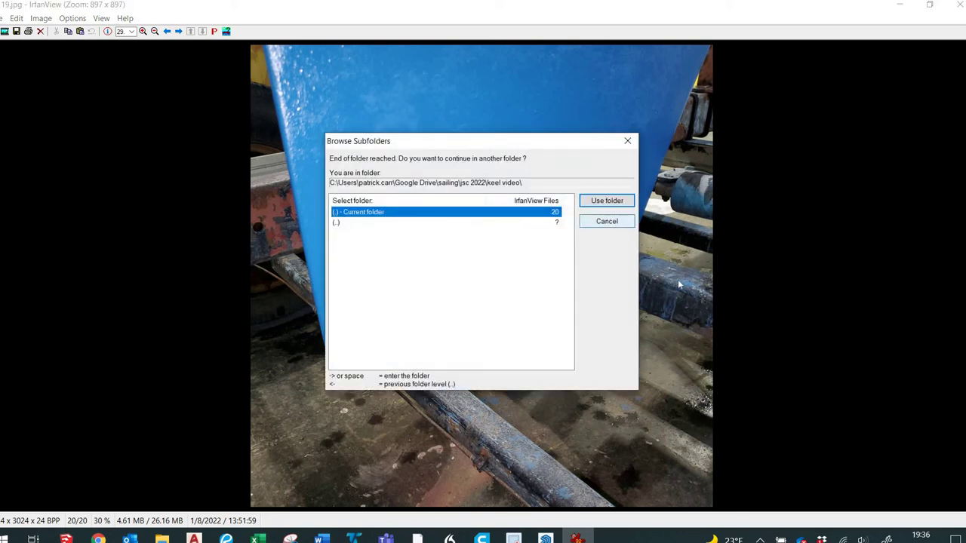